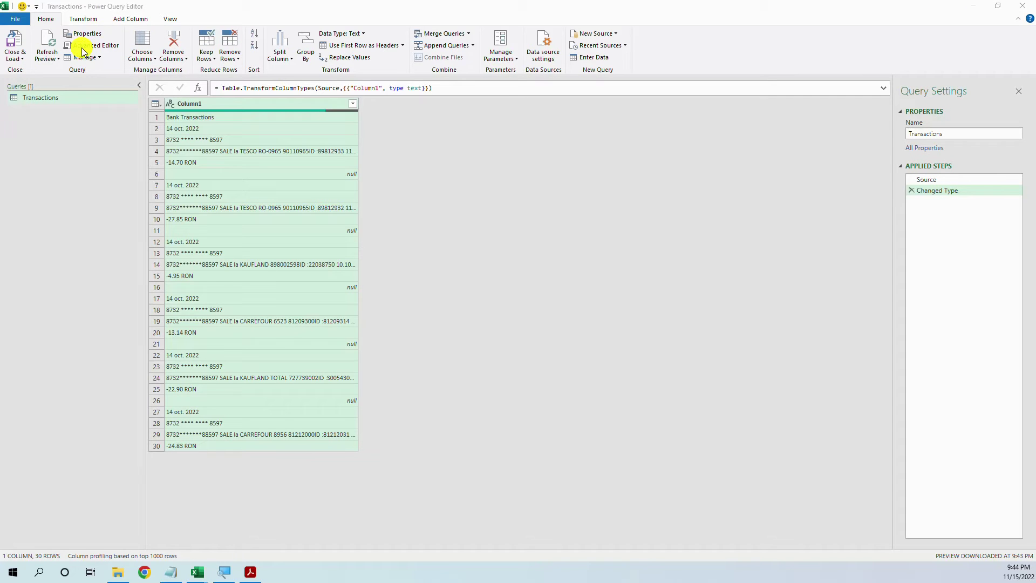
Promote the first row so 'Bank Transactions' becomes the column header
left_click(83, 18)
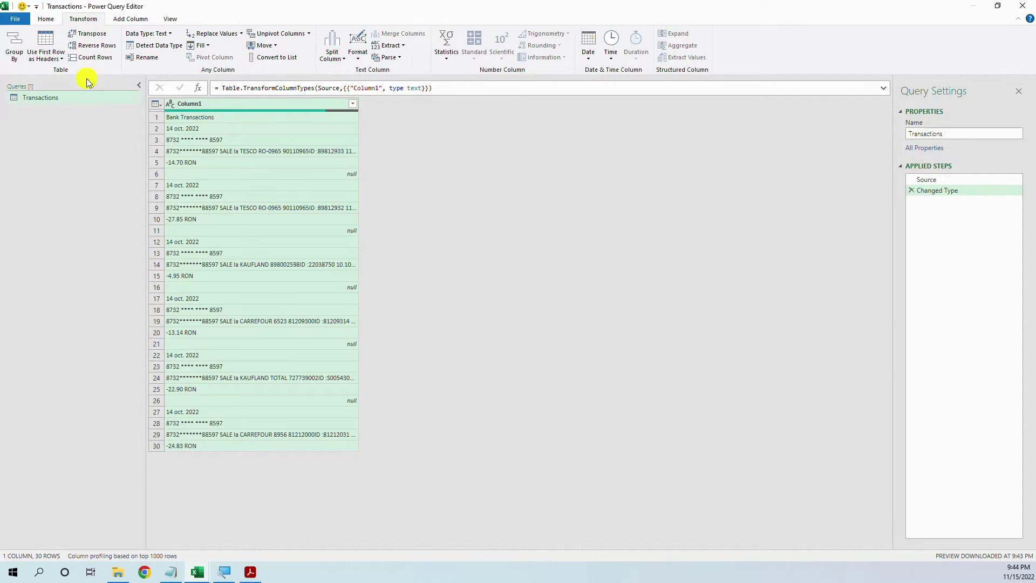
left_click(59, 56)
left_click(107, 70)
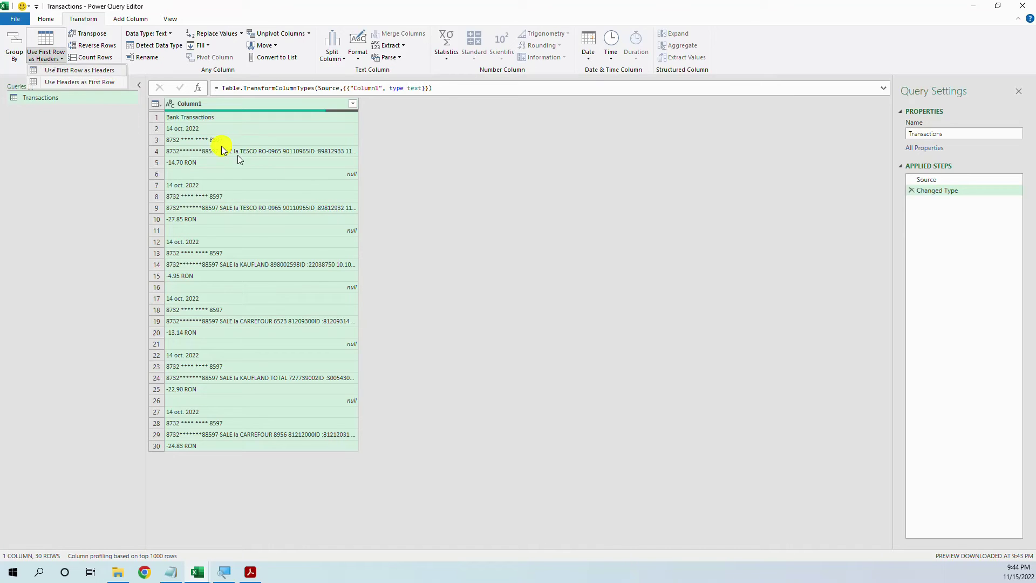
left_click(222, 118)
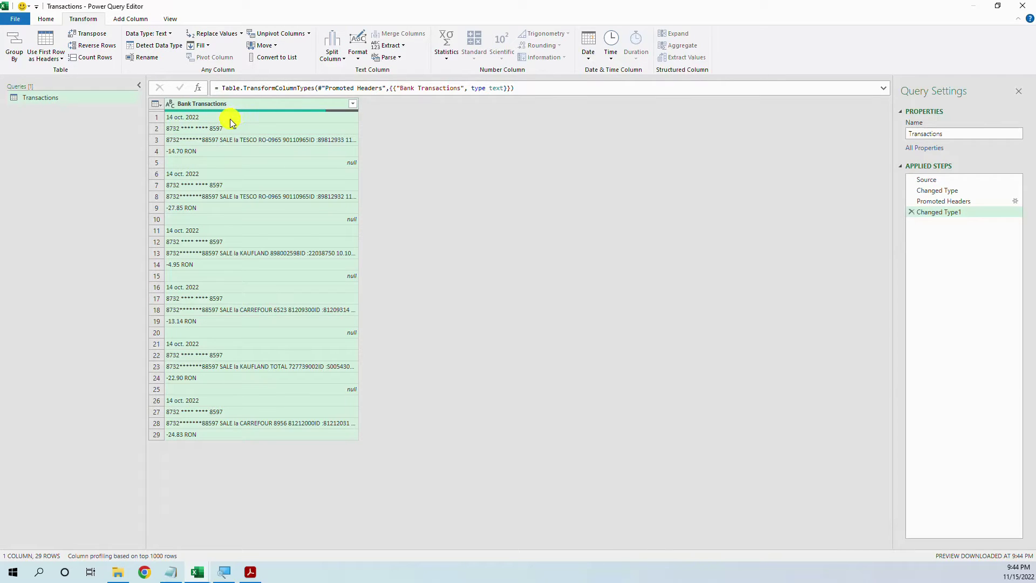
Widen the Bank Transactions column and check the amount line and null separator rows
left_click_drag(358, 106, 421, 105)
left_click(203, 151)
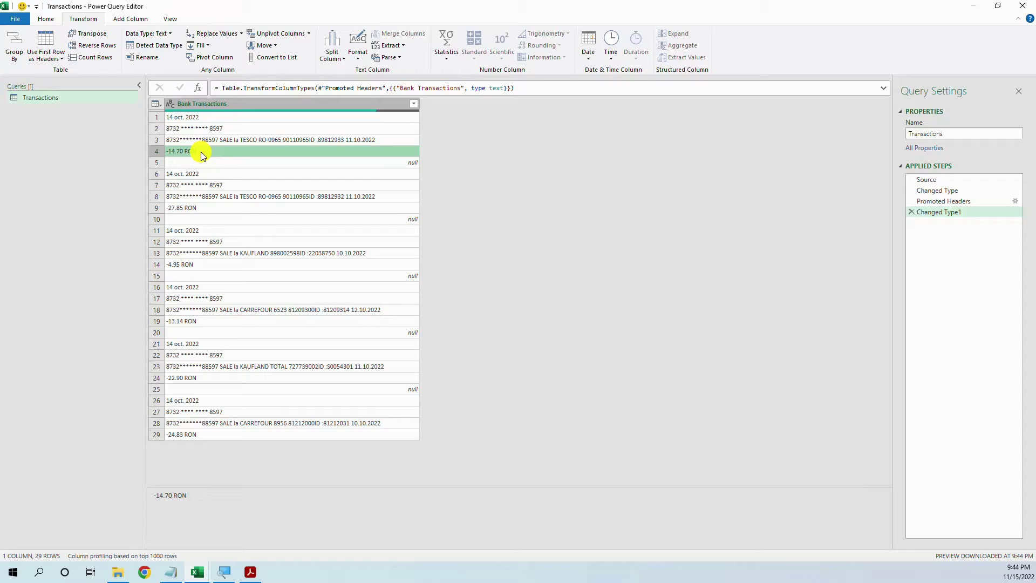
left_click(273, 164)
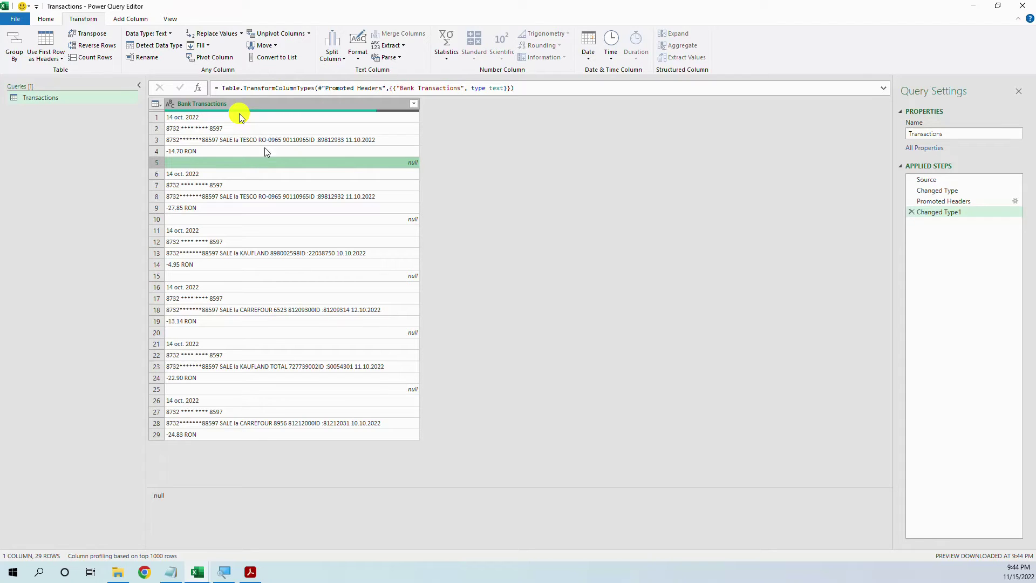
Add an Index column starting from 0, numbering rows 0 to 28
left_click(135, 20)
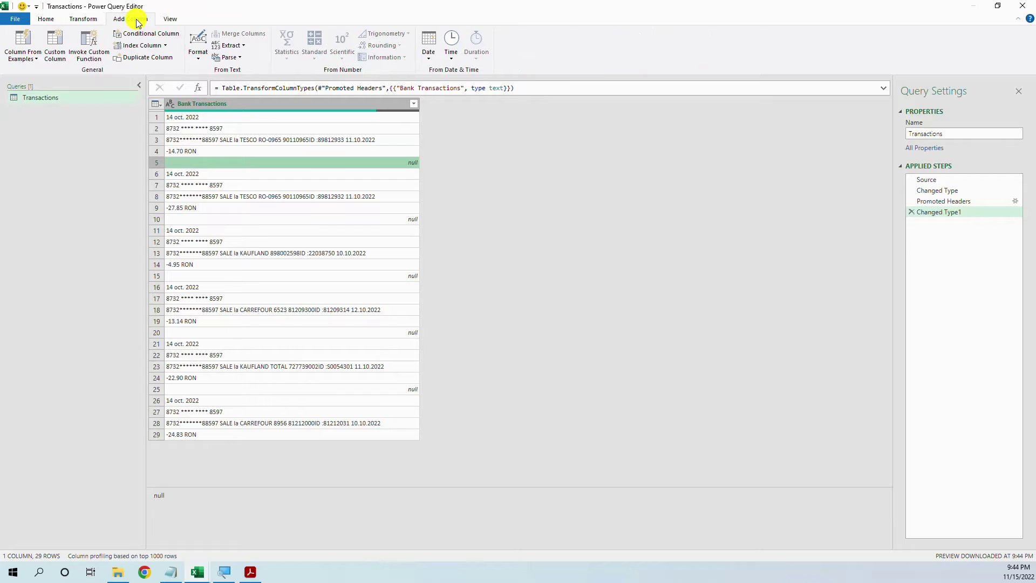
left_click(165, 45)
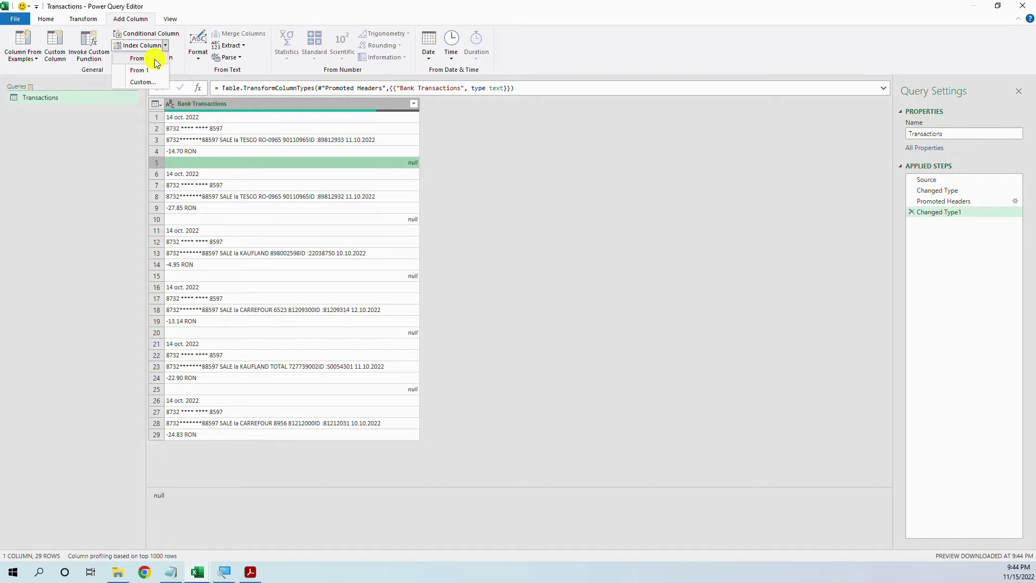
left_click(155, 59)
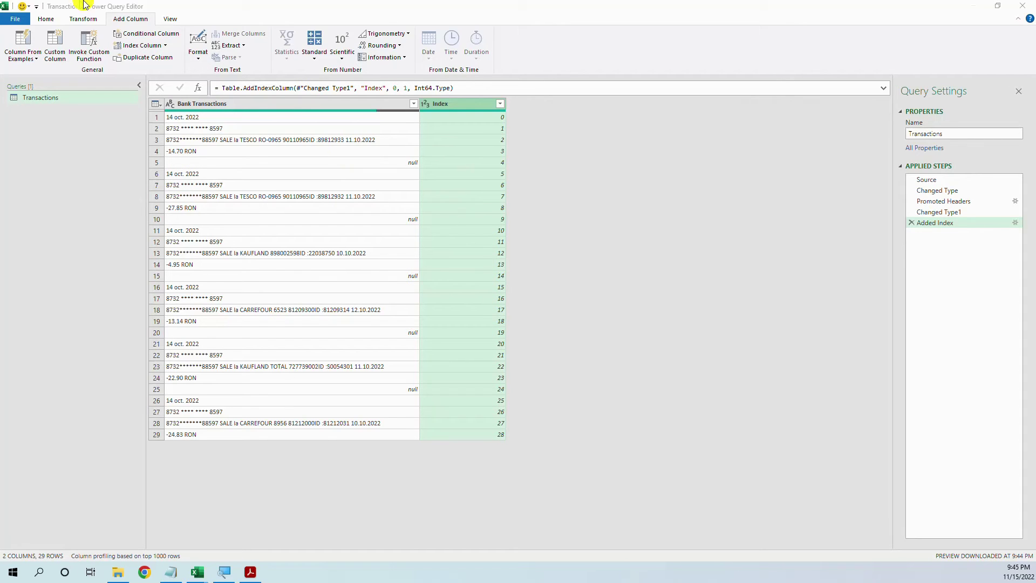
Add an Integer-Division column dividing Index by 5 to number the blocks 0–5
left_click(314, 62)
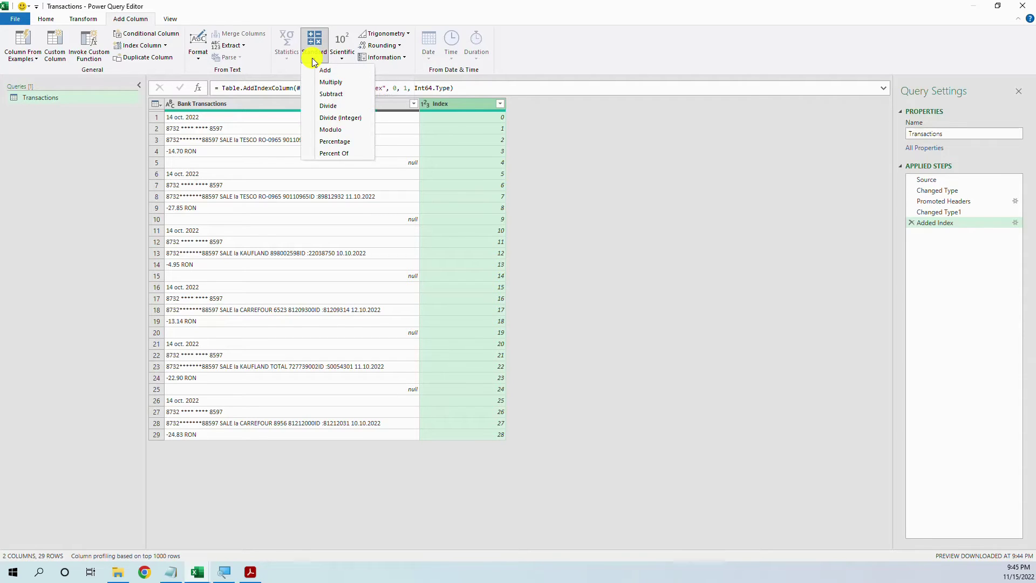
left_click(332, 106)
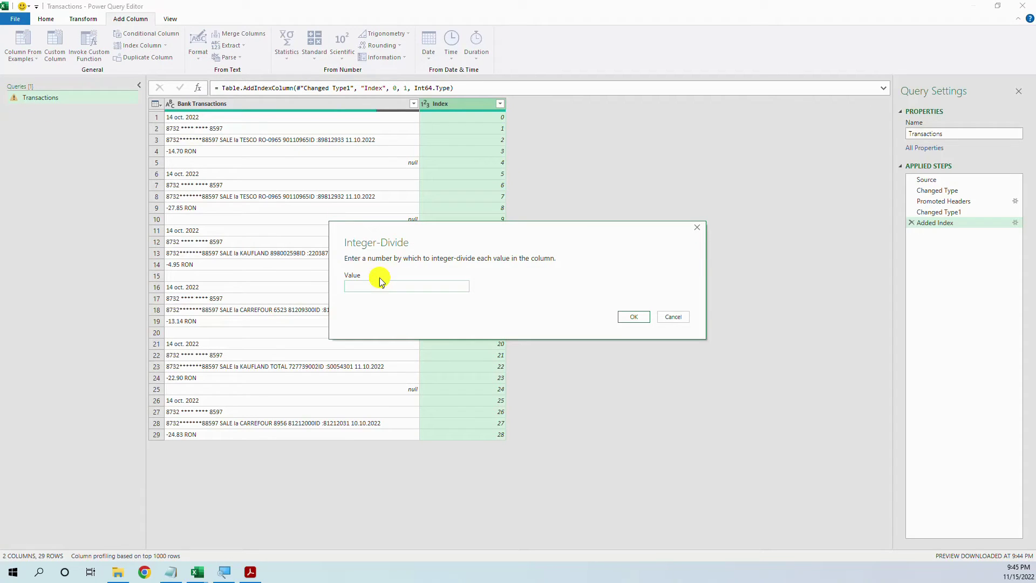
left_click(372, 287)
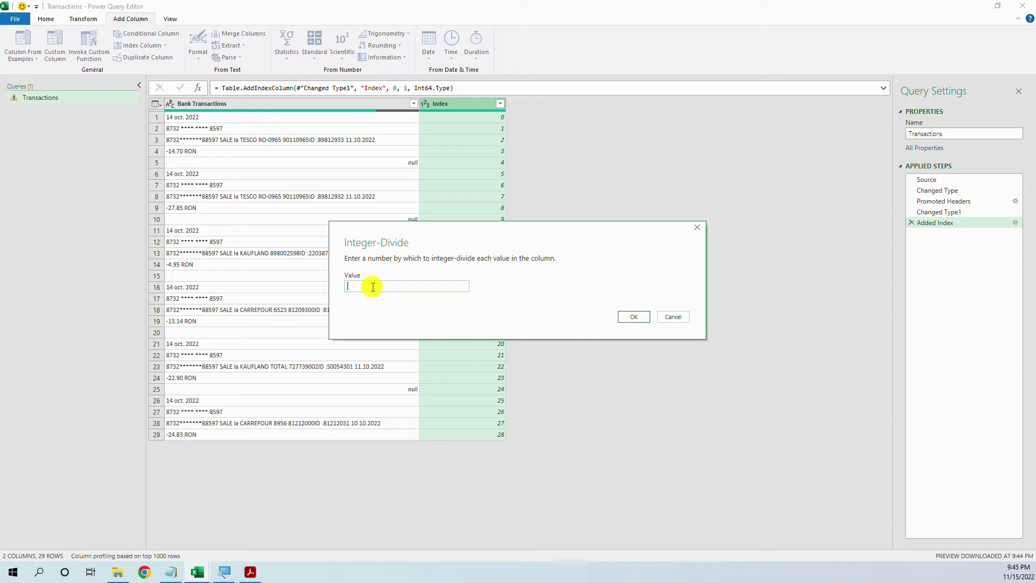
left_click(631, 317)
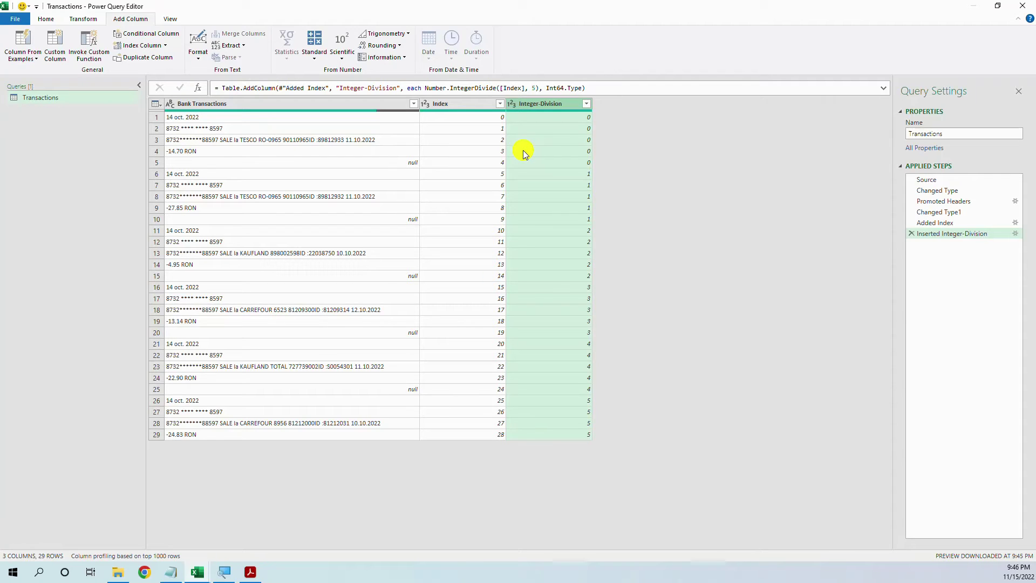
Replace the Index values with their modulo 5 remainder, giving line positions 0–4
left_click(451, 105)
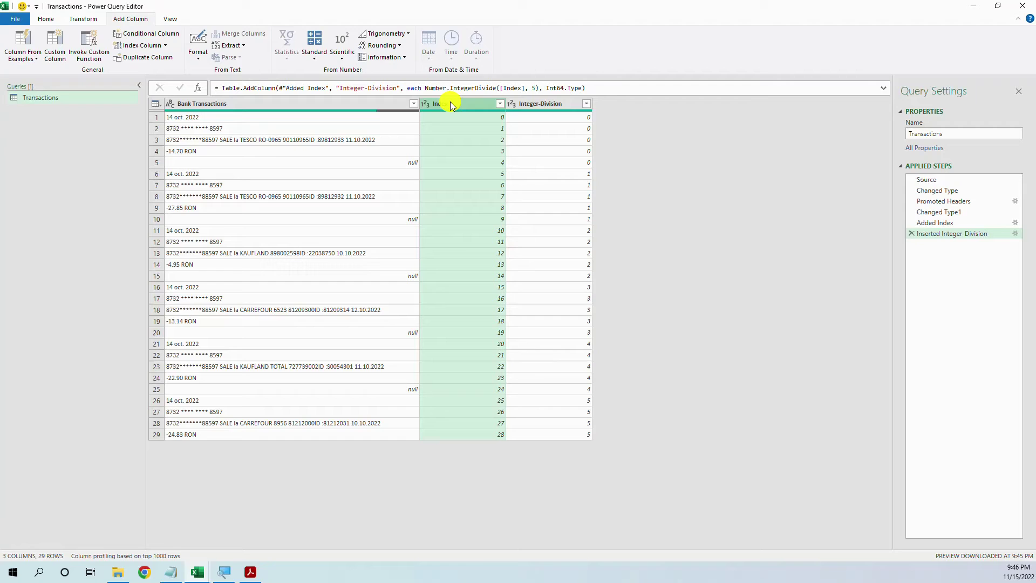
right_click(451, 104)
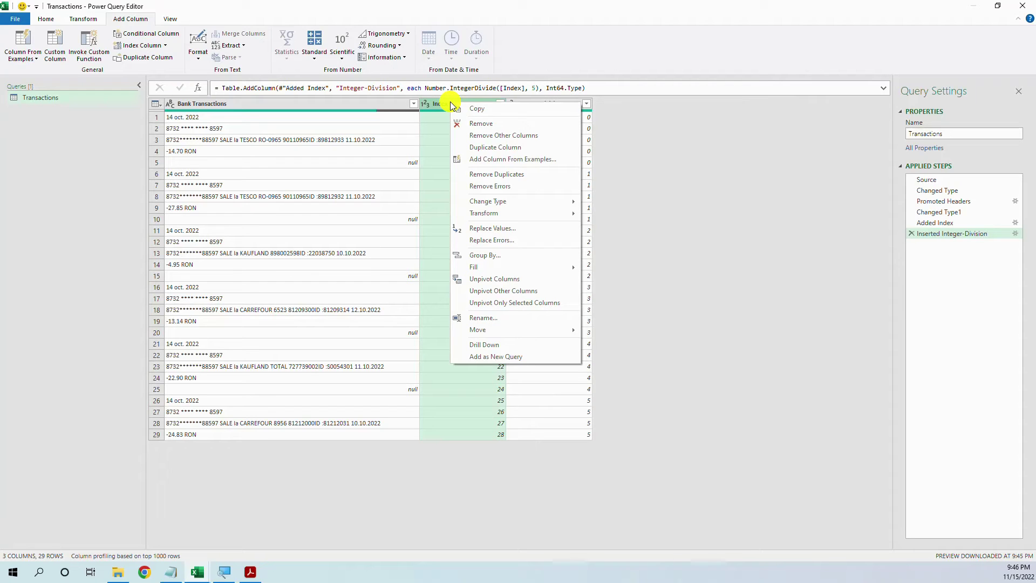
left_click(83, 19)
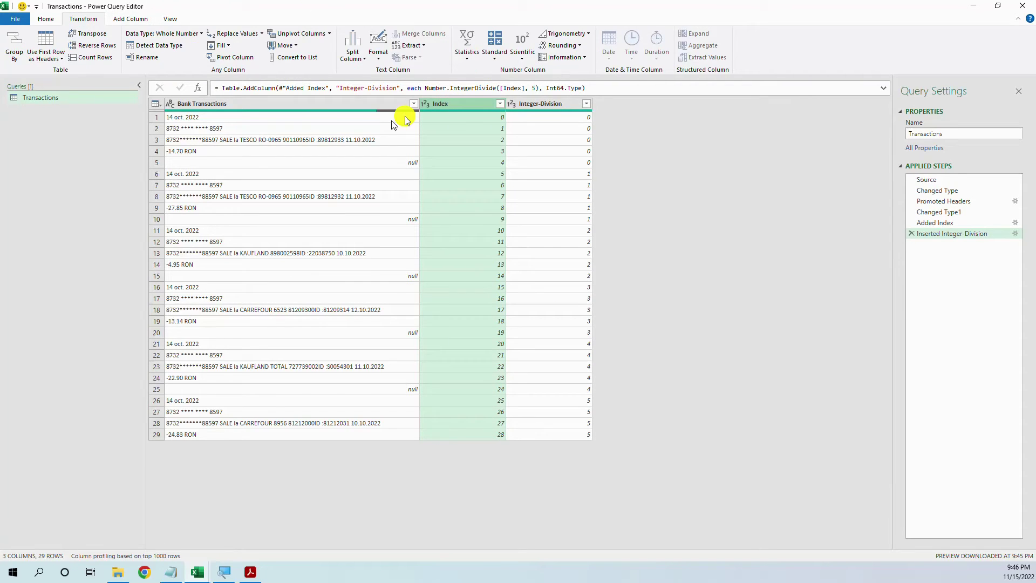
left_click(494, 54)
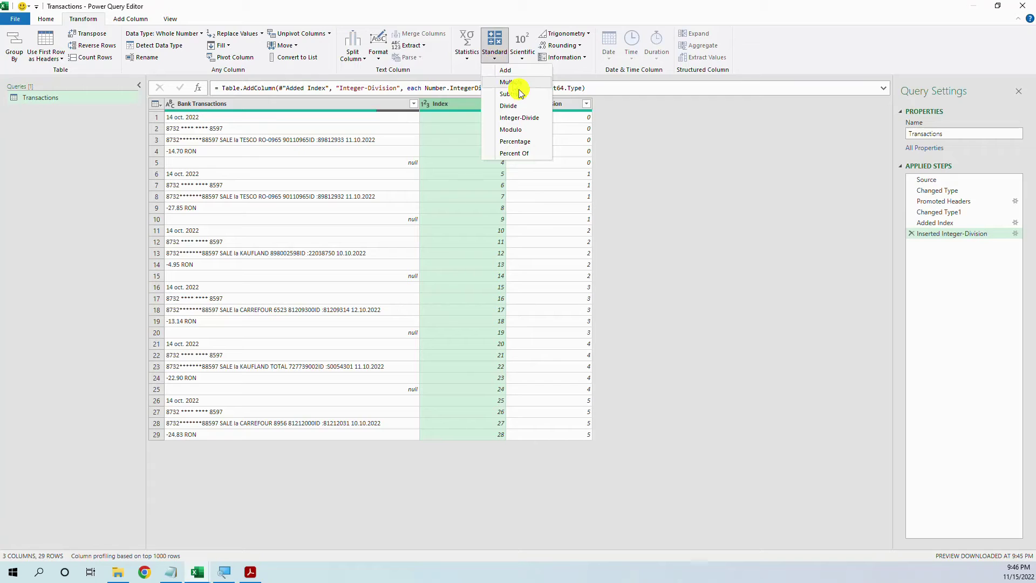
left_click(529, 133)
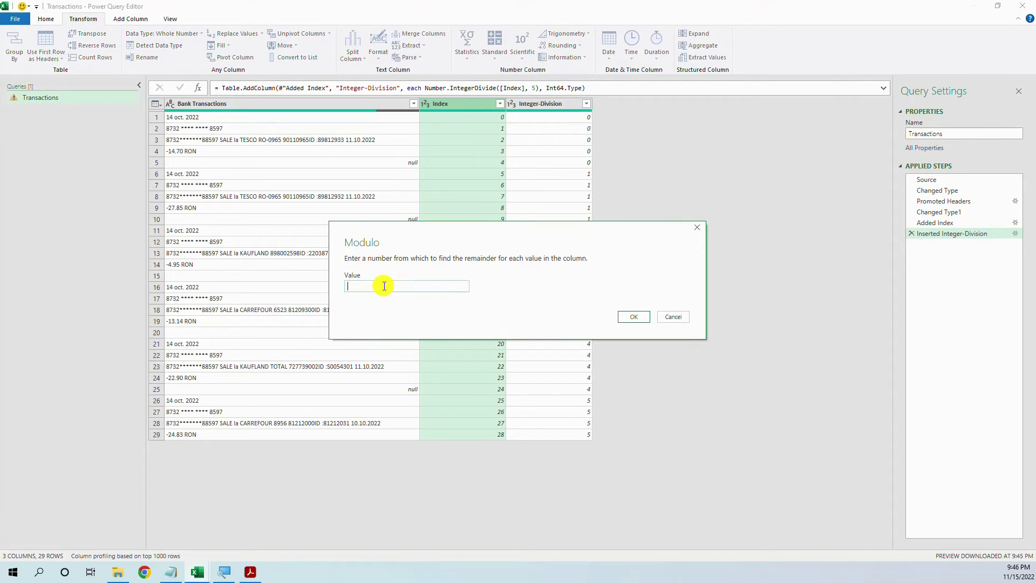
type("5")
left_click(633, 317)
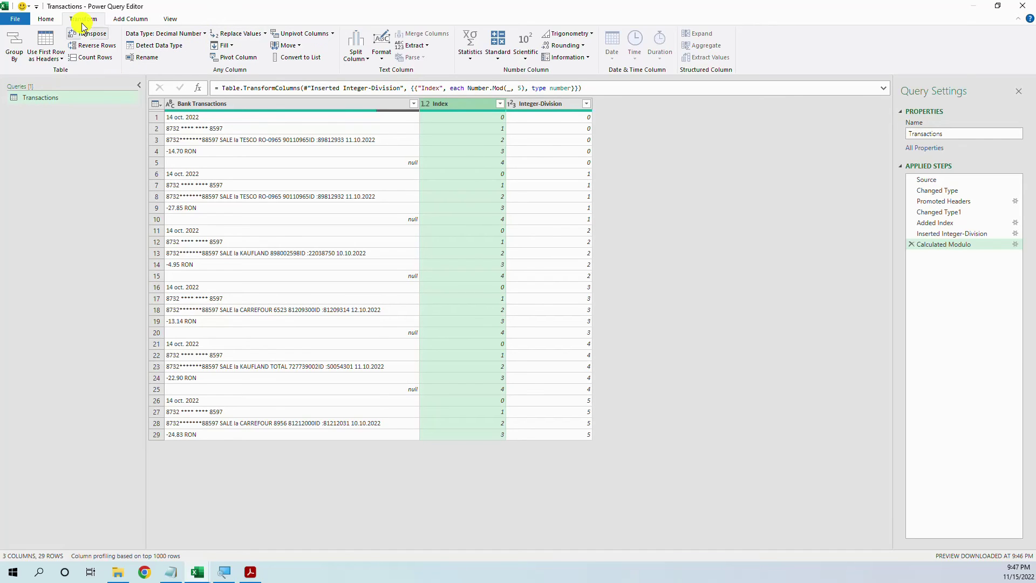
Pivot Index into columns using Bank Transactions as values with Don't Aggregate
left_click(248, 57)
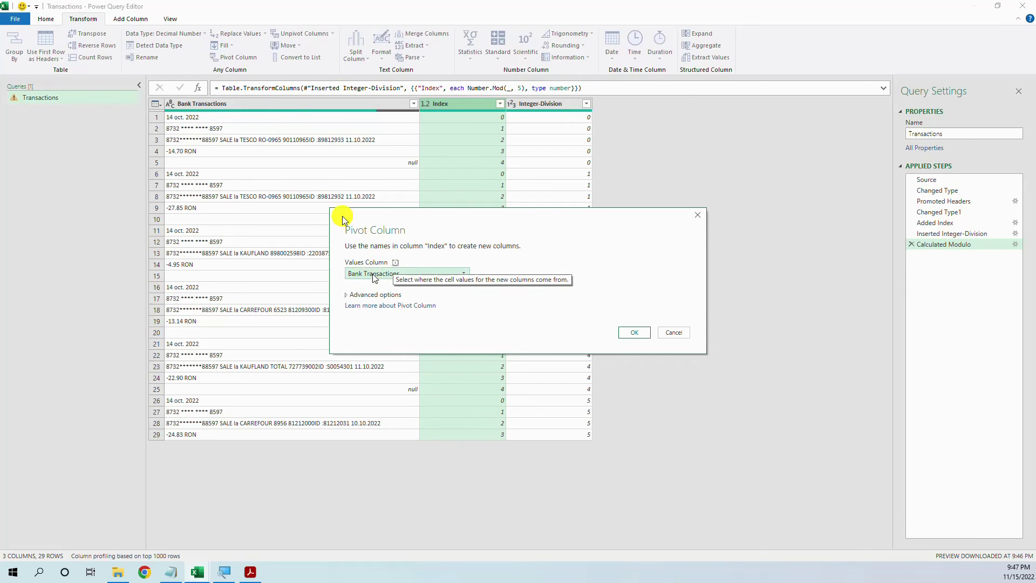
left_click(352, 294)
left_click(387, 316)
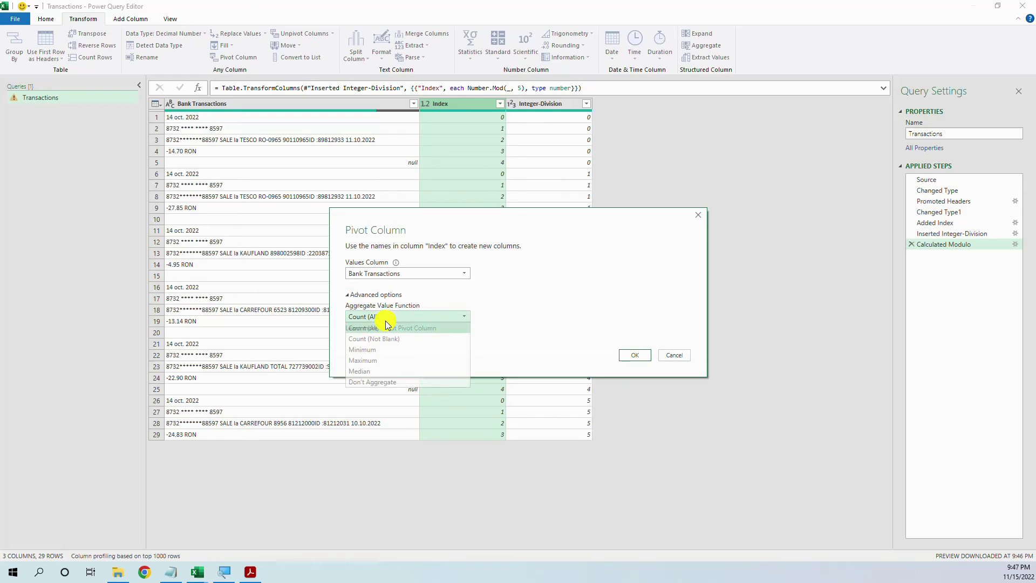
left_click(382, 387)
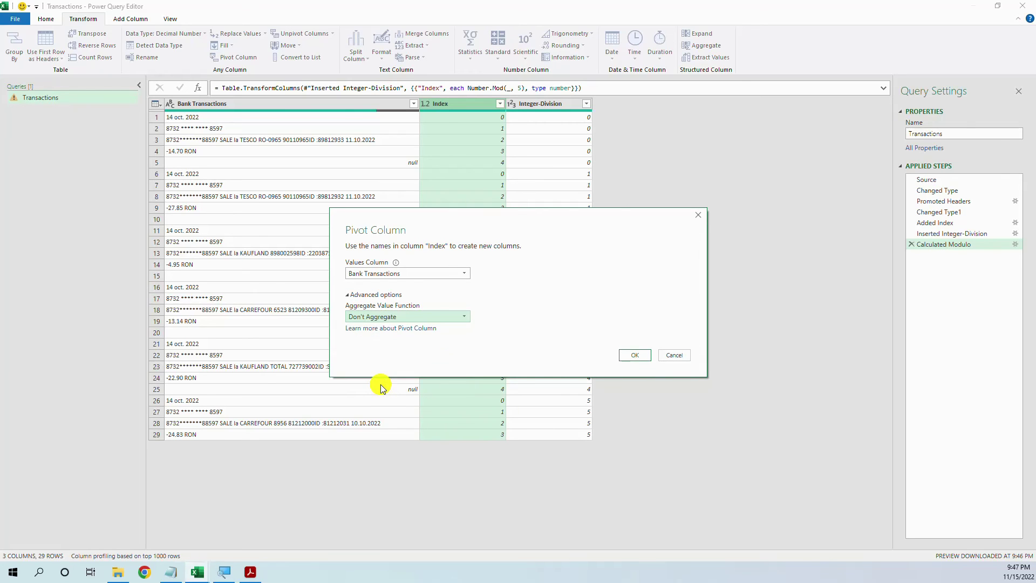
left_click(632, 356)
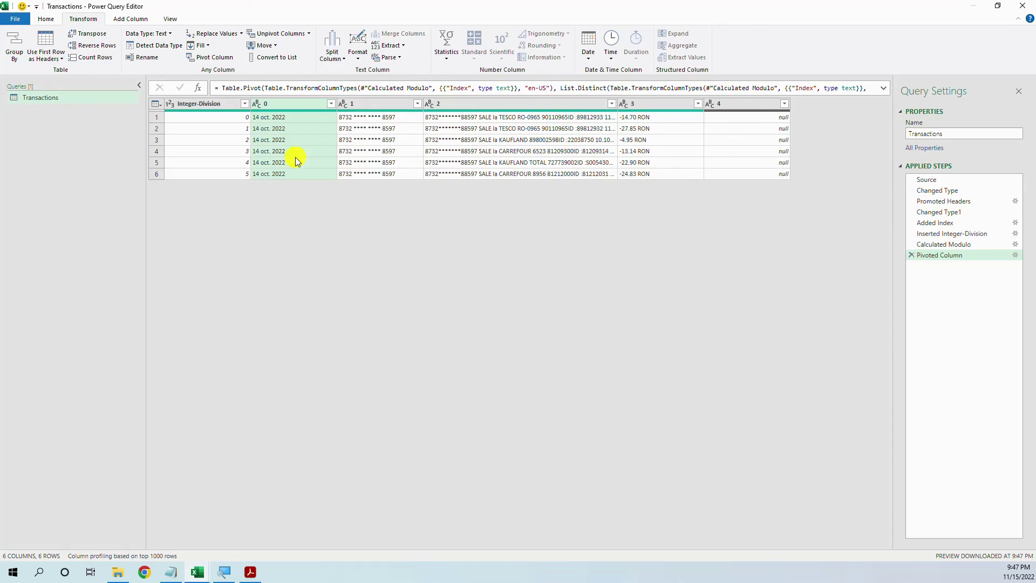
Remove the Integer-Division column and the empty column 4, leaving columns 0–3
left_click(230, 105)
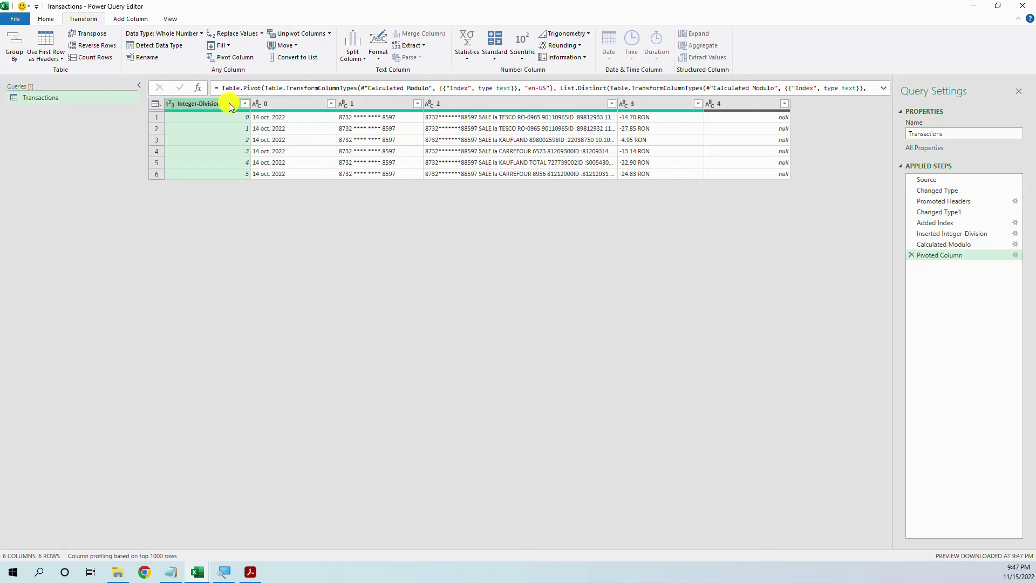
right_click(226, 103)
left_click(261, 128)
left_click(667, 102)
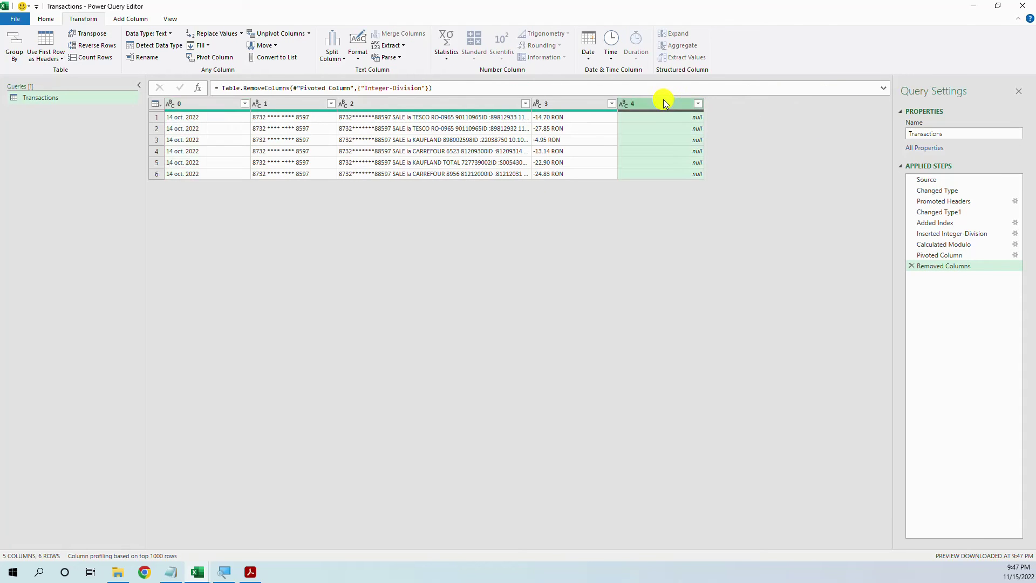
right_click(664, 102)
left_click(701, 121)
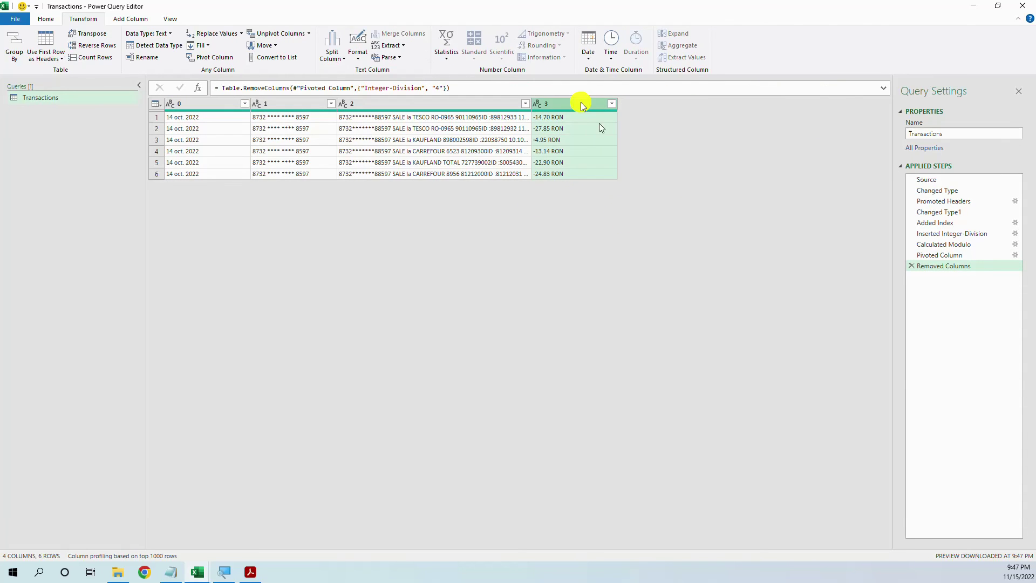